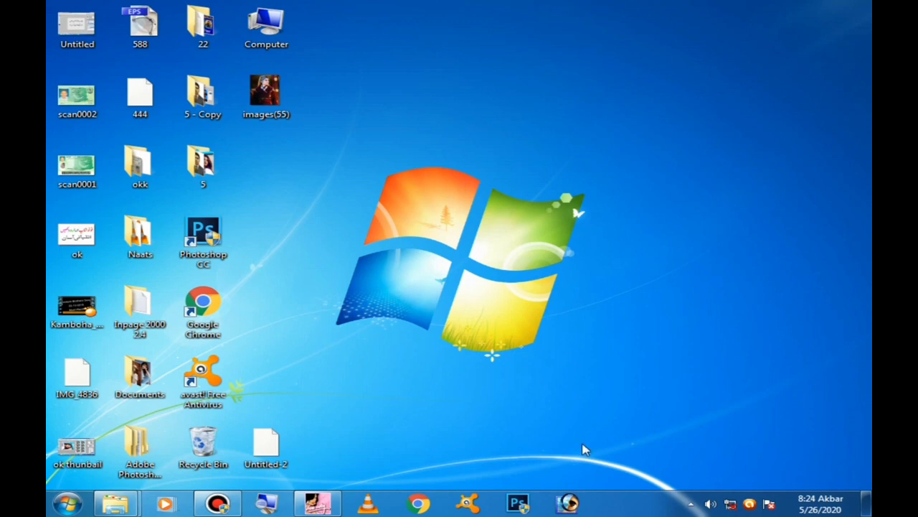
# Launch Adobe Photoshop from its taskbar icon
pyautogui.click(560, 506)
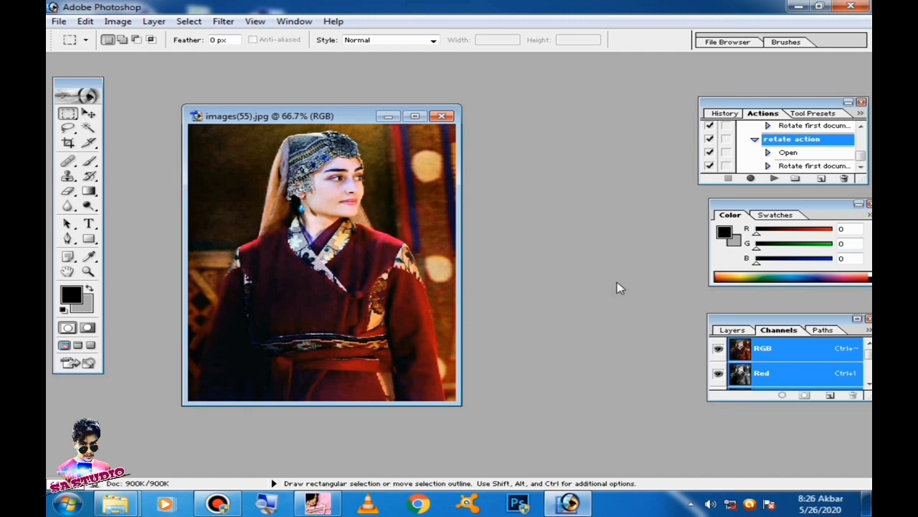
# Rotate images(55).jpg 90° clockwise, then 90° counterclockwise back to upright portrait
pyautogui.click(118, 21)
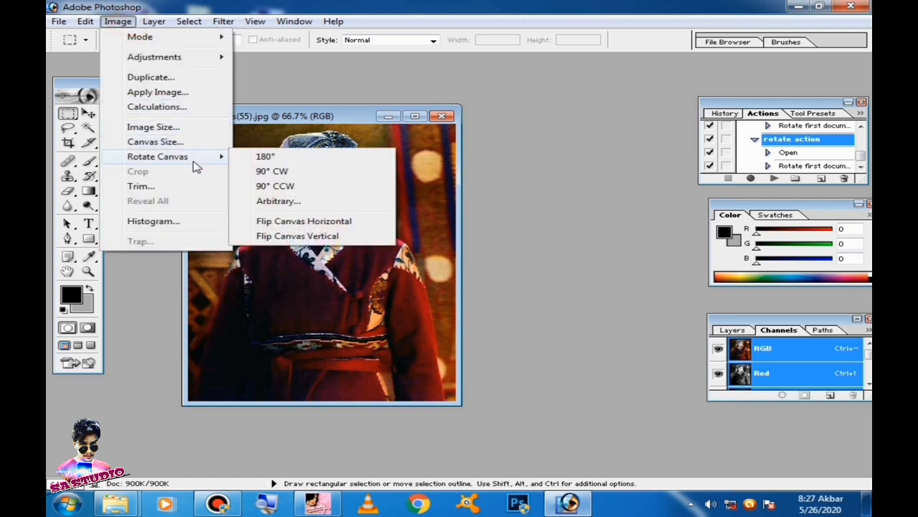
pyautogui.click(297, 174)
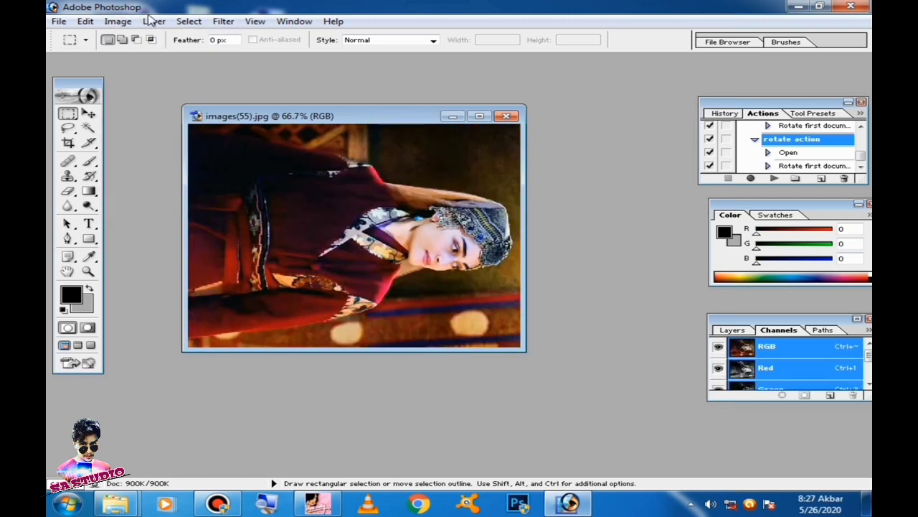
pyautogui.click(120, 22)
pyautogui.moveTo(157, 157)
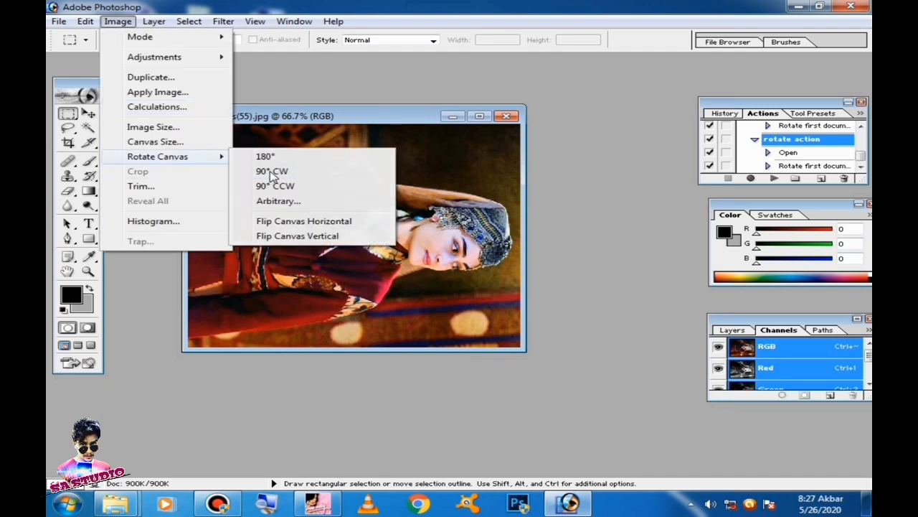
pyautogui.click(283, 185)
pyautogui.click(118, 22)
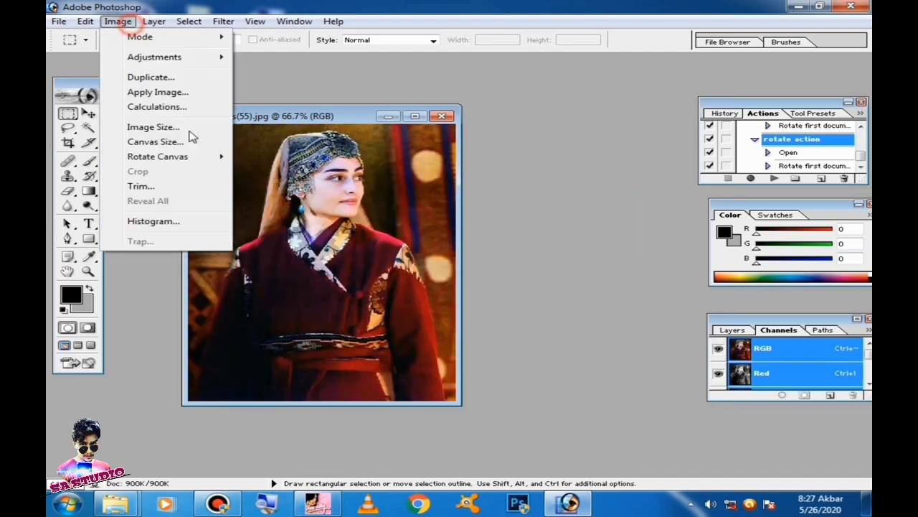
pyautogui.click(316, 104)
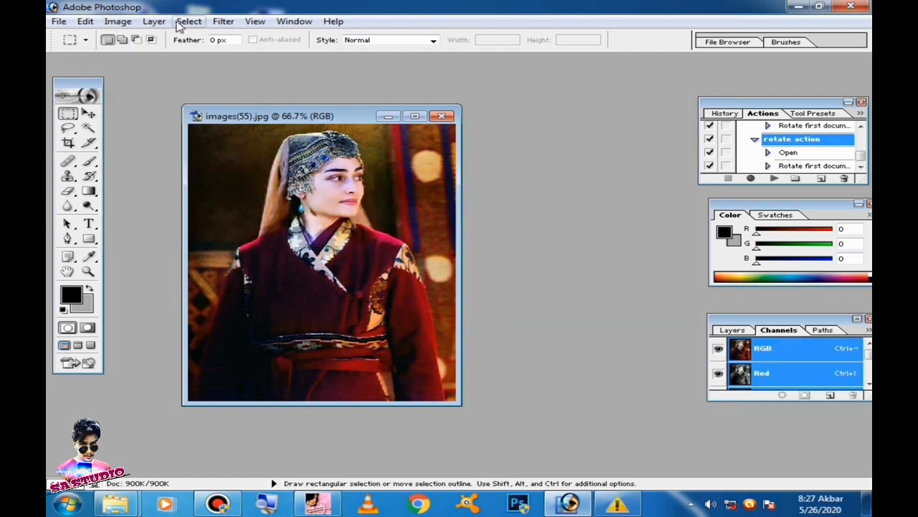
# Flip the photo's canvas horizontally, then undo the flip
pyautogui.click(123, 21)
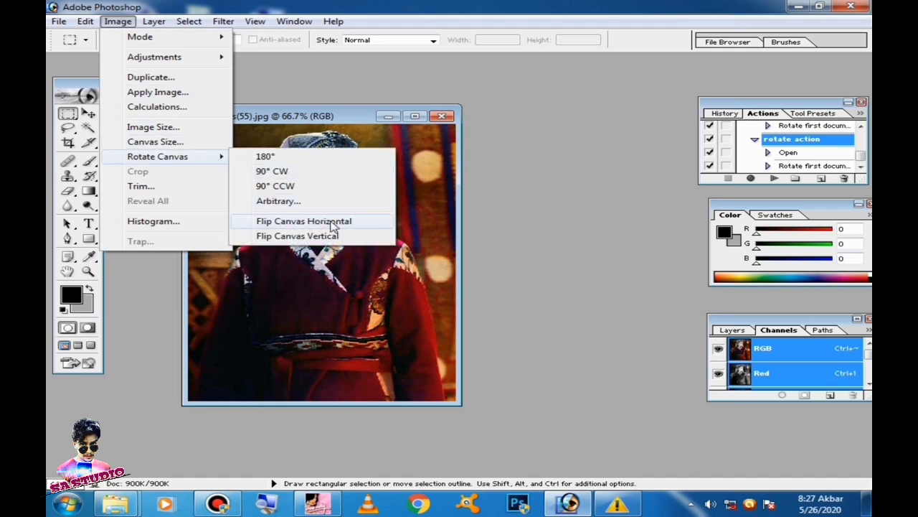
pyautogui.click(328, 221)
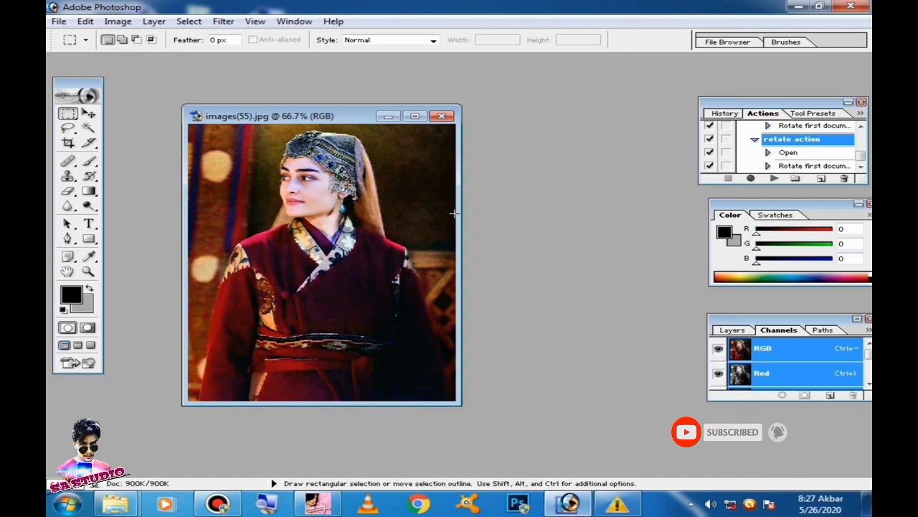
pyautogui.press('ctrl')
pyautogui.press('F2')
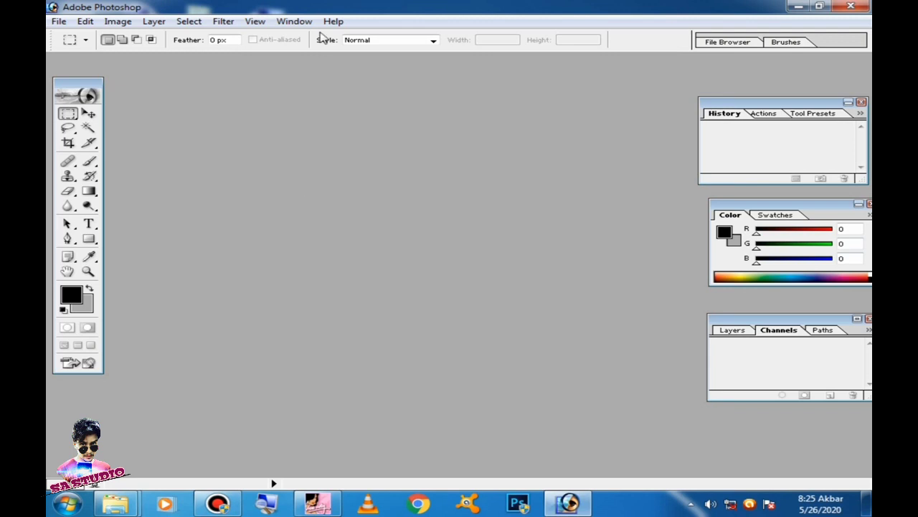
# Create a new action named 'rotate action' on function key F5 and start recording it
pyautogui.click(300, 22)
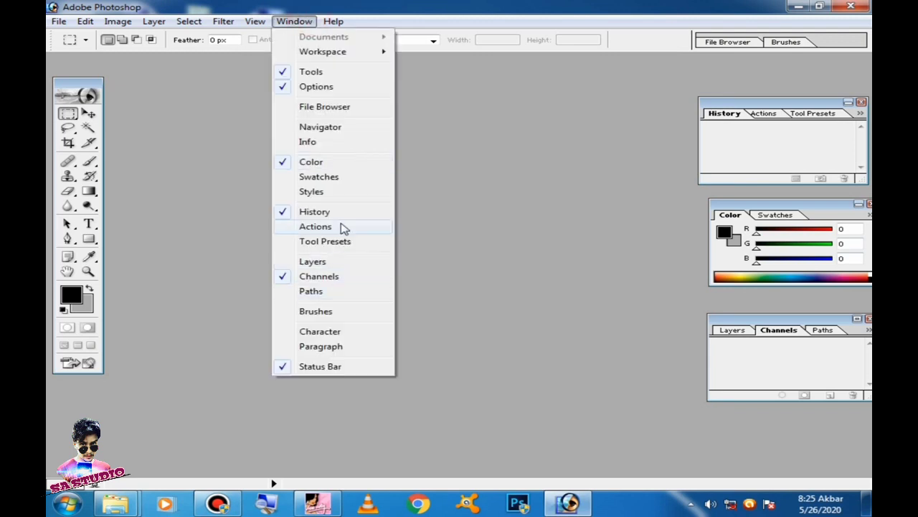
pyautogui.click(343, 227)
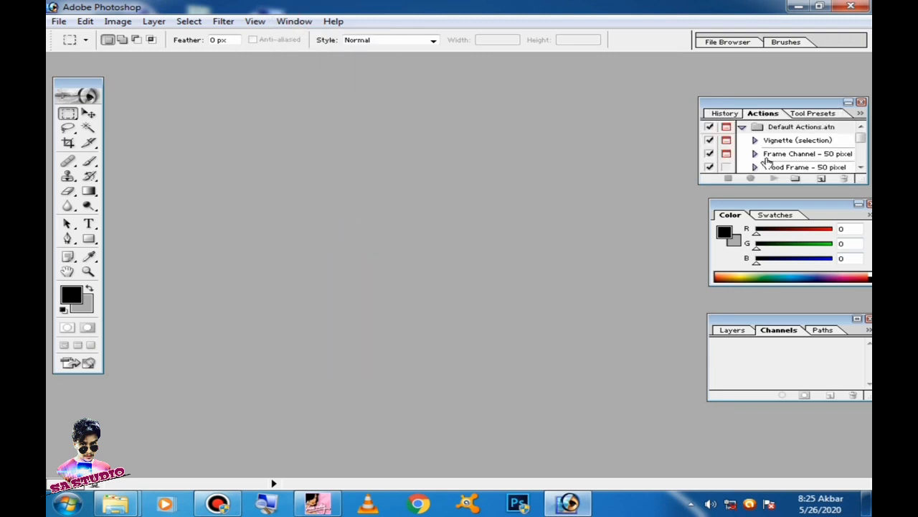
pyautogui.click(817, 179)
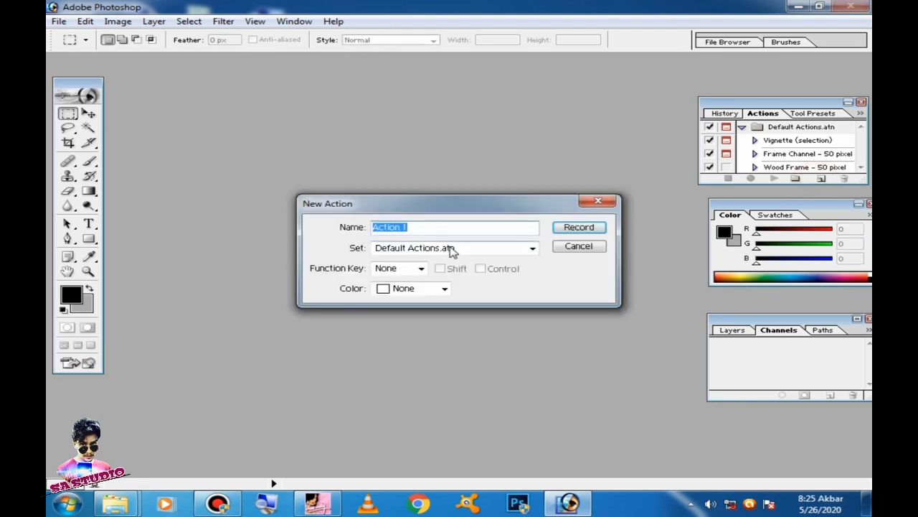
pyautogui.press('BackSpace')
pyautogui.write('ro')
pyautogui.write('tate ')
pyautogui.write('act')
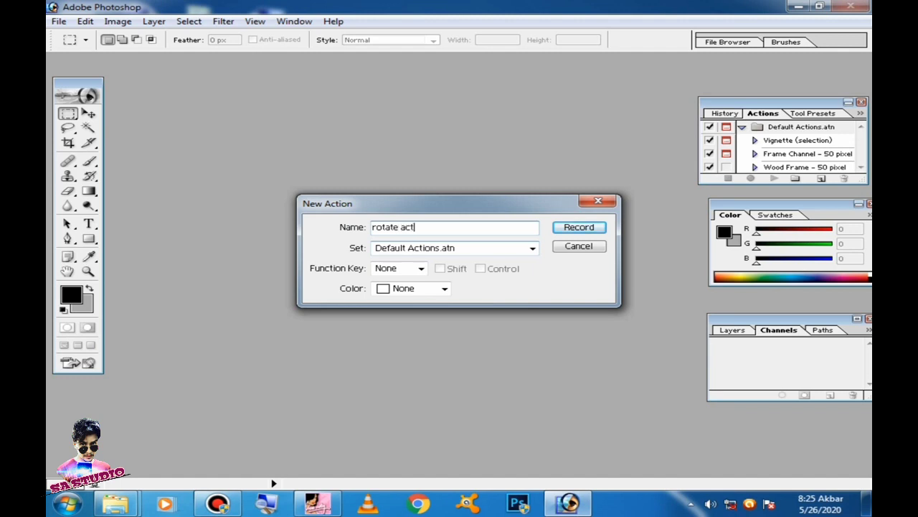
pyautogui.write('ion')
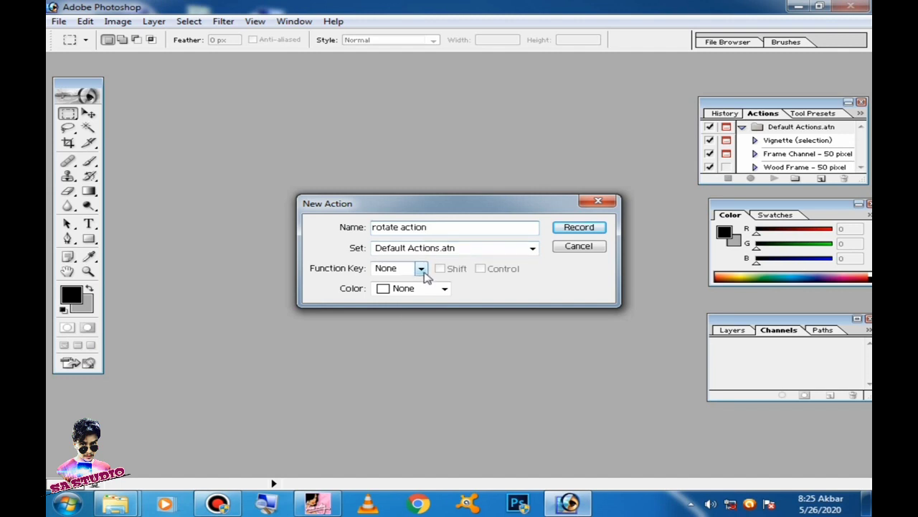
pyautogui.click(421, 269)
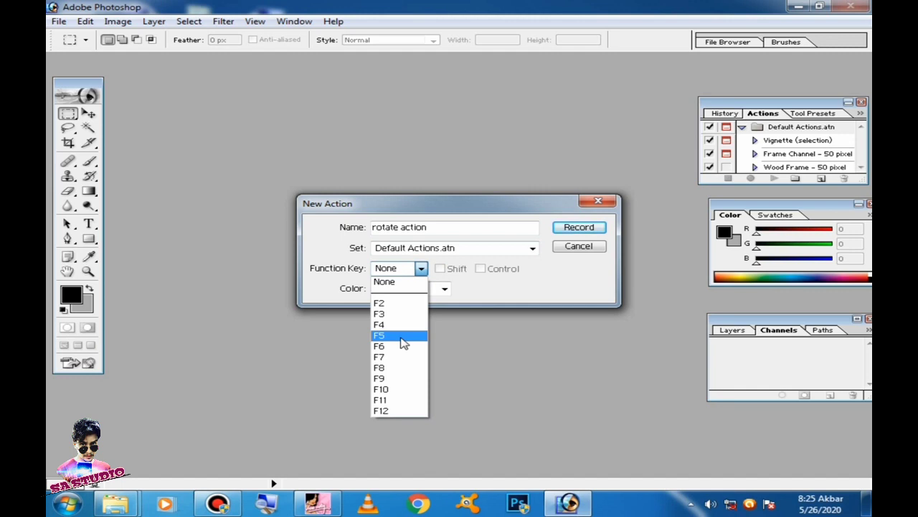
pyautogui.click(402, 338)
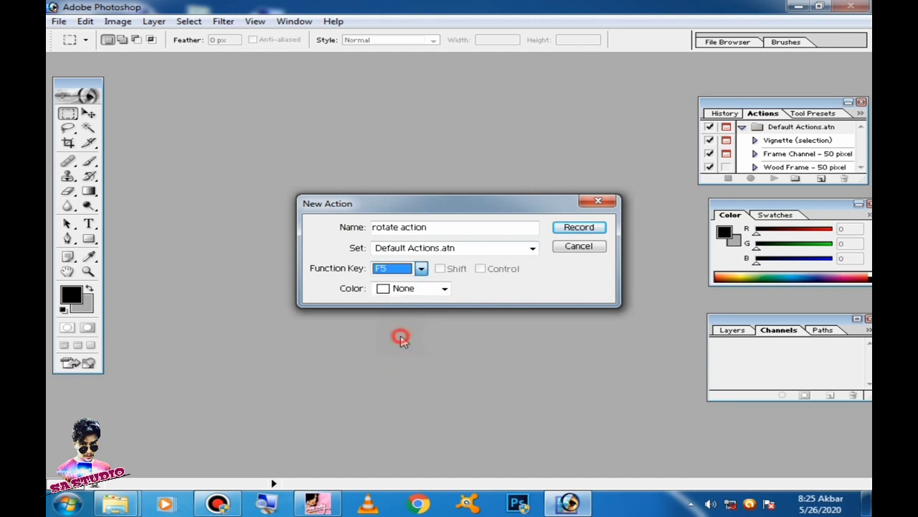
pyautogui.press('Return')
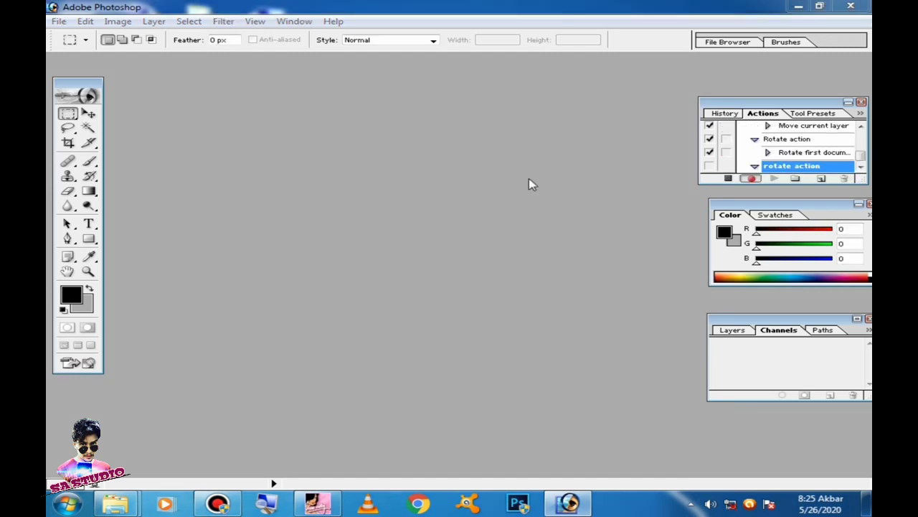
# While recording, open images(55).jpg from the Desktop via File > Open
pyautogui.doubleClick(529, 185)
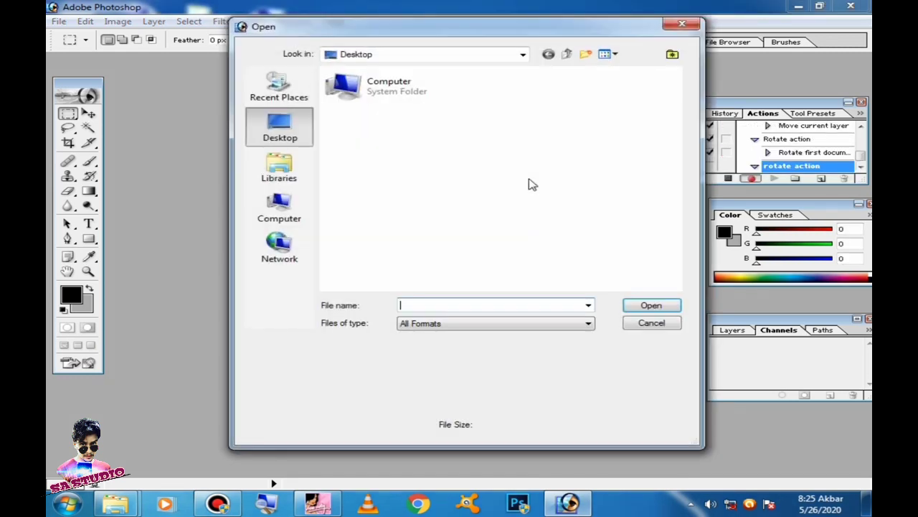
pyautogui.click(666, 329)
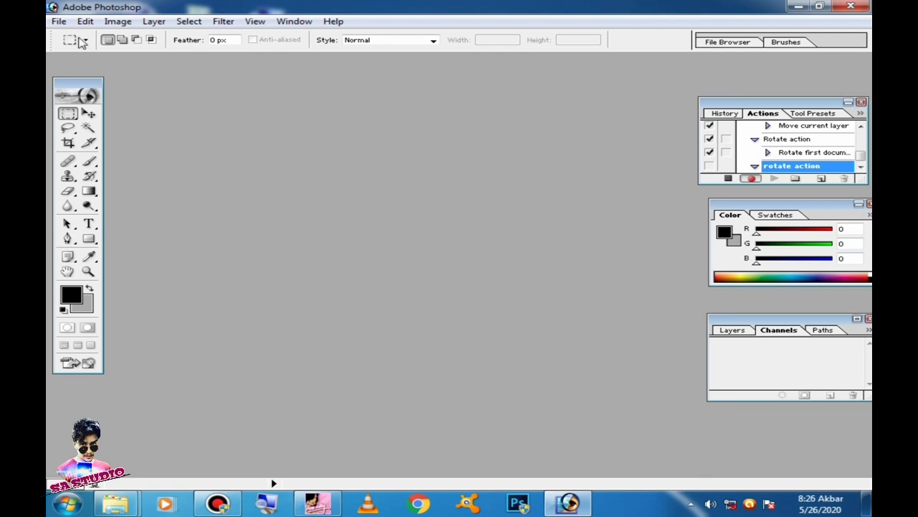
pyautogui.click(60, 22)
pyautogui.click(89, 51)
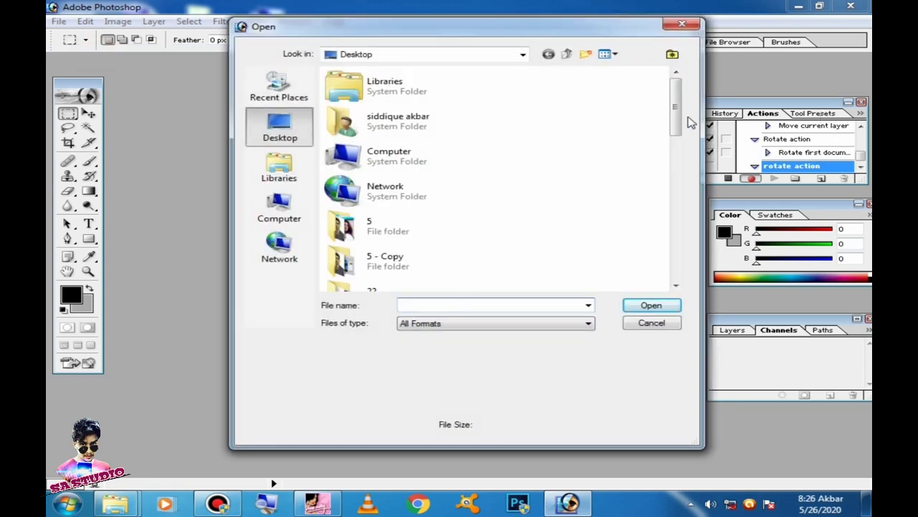
pyautogui.moveTo(675, 121); pyautogui.dragTo(682, 215)
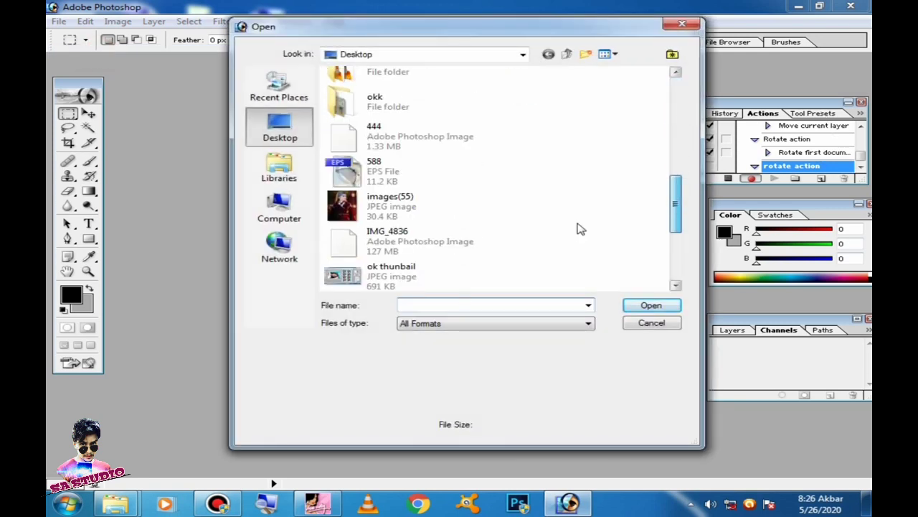
pyautogui.click(391, 207)
pyautogui.click(650, 307)
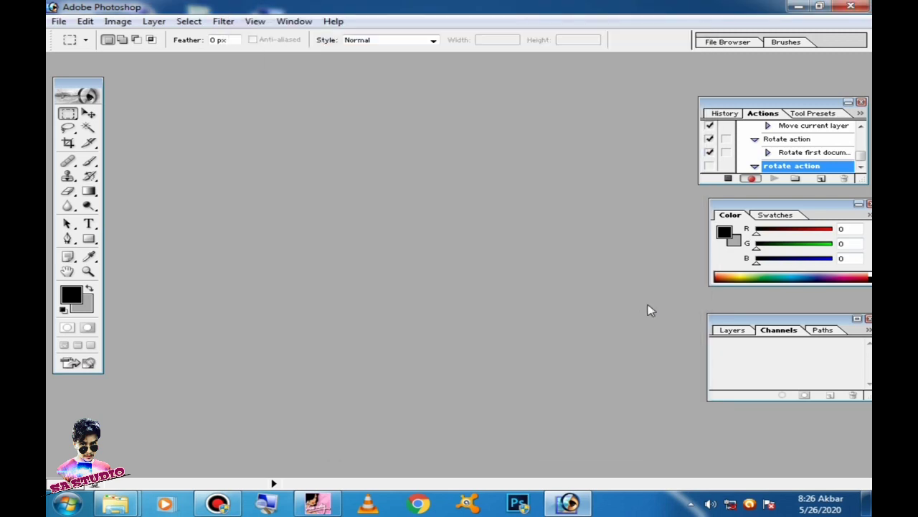
pyautogui.moveTo(261, 65); pyautogui.dragTo(329, 115)
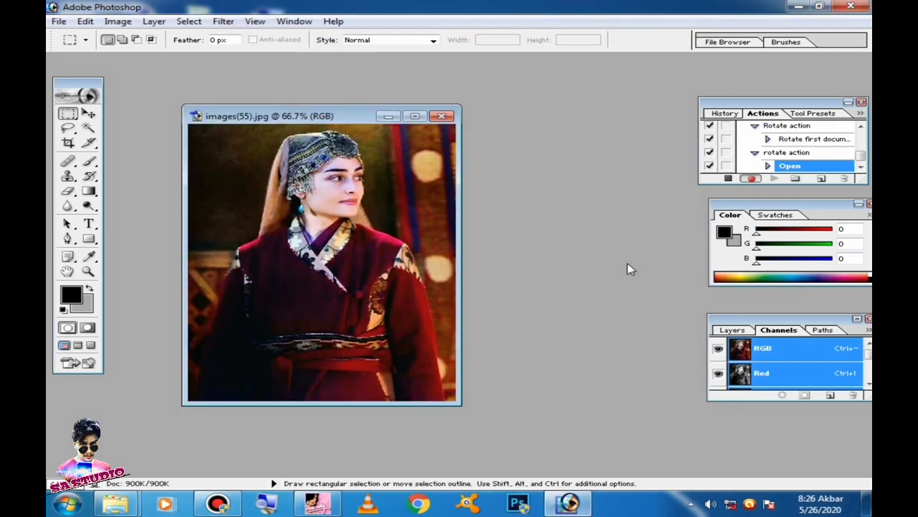
# Record a 90° clockwise canvas rotation into rotate action, then stop recording
pyautogui.click(119, 22)
pyautogui.moveTo(158, 157)
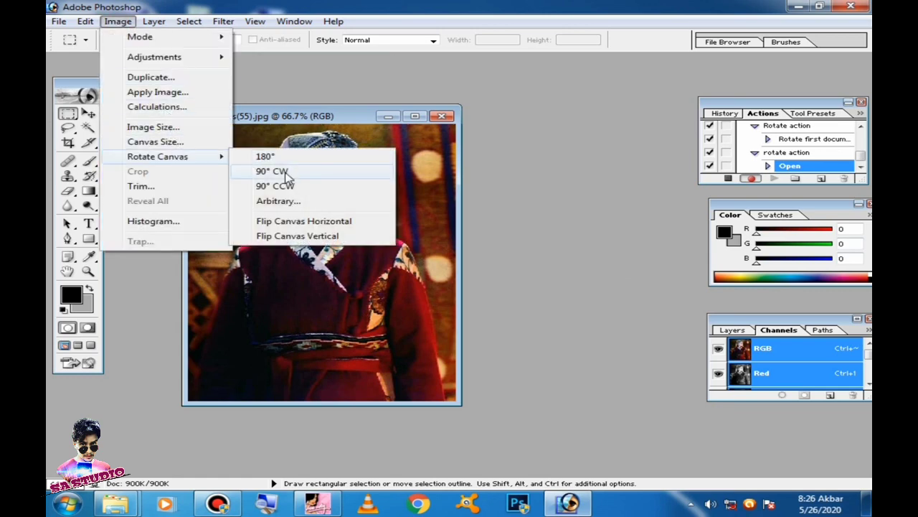
pyautogui.click(285, 173)
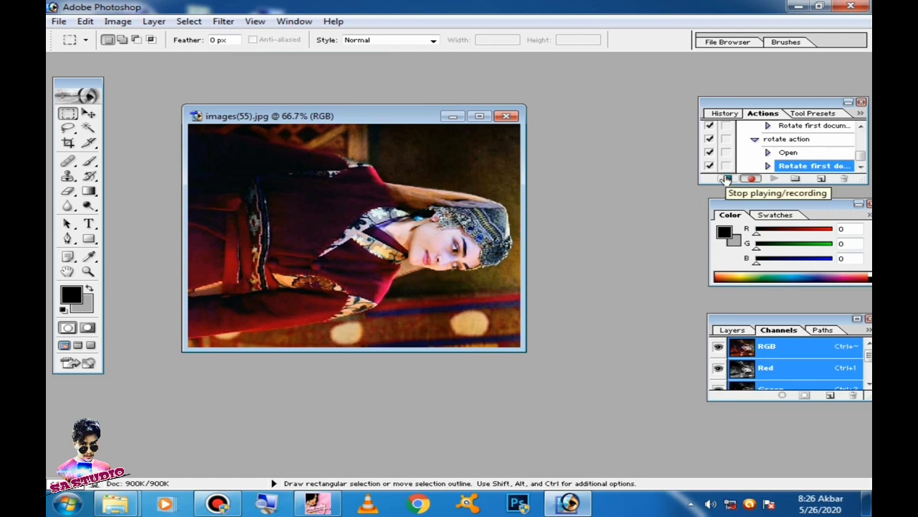
pyautogui.click(726, 179)
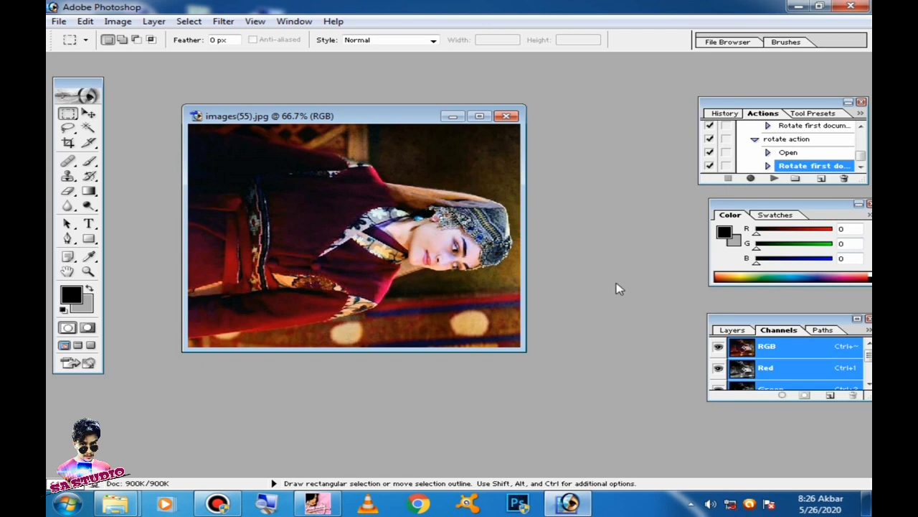
# Play rotate action three times with F5 to keep turning the photo
pyautogui.press('F5')
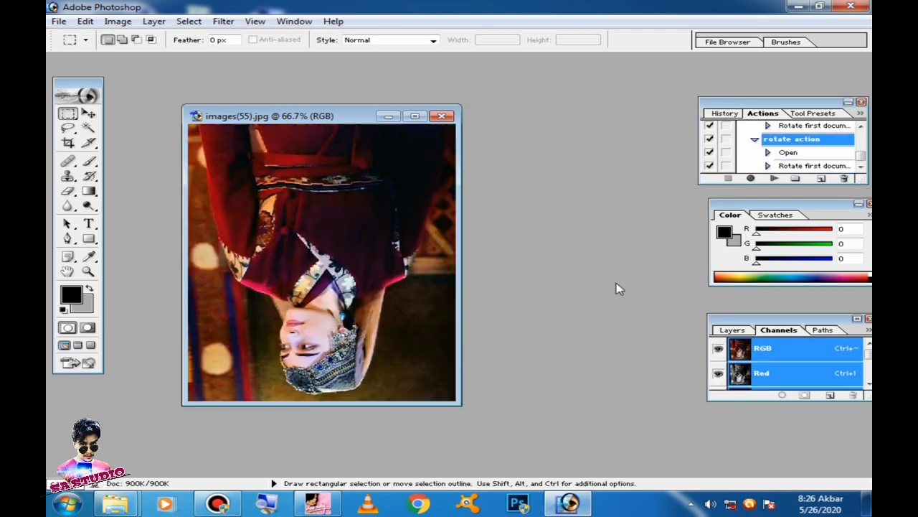
pyautogui.press('F5')
pyautogui.press('F5')
pyautogui.press('F5')
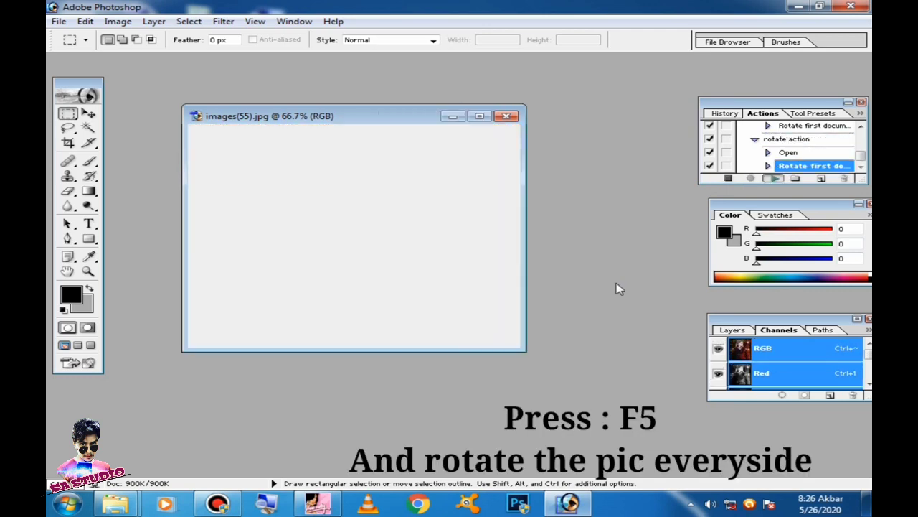
pyautogui.press('F5')
pyautogui.press('F5')
pyautogui.press('F5')
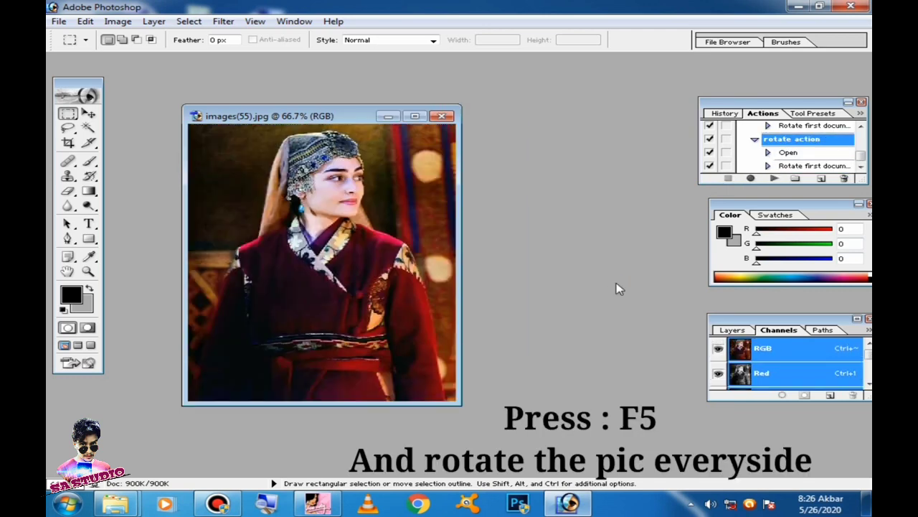